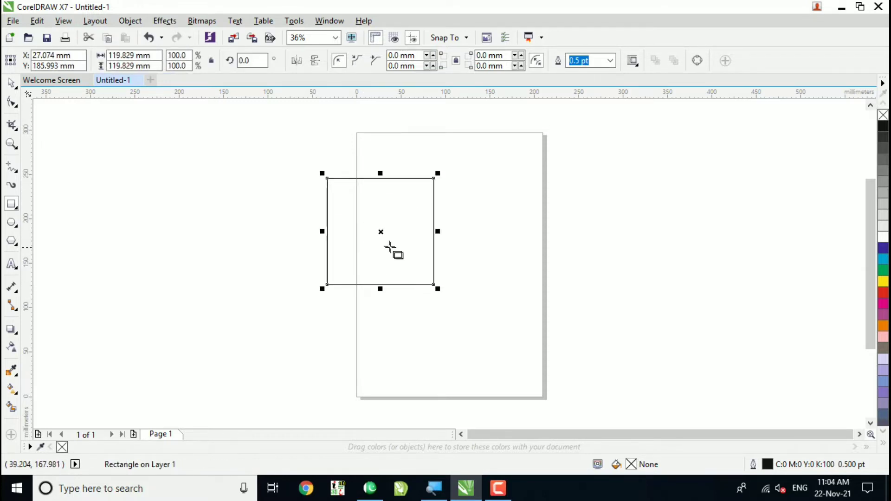
- Move the square off the page to its left side and skew its top edge rightward into a parallelogram about 145 mm wide
mouse_move(382, 233)
mouse_down()
mouse_move(294, 213)
mouse_move(256, 215)
mouse_up()
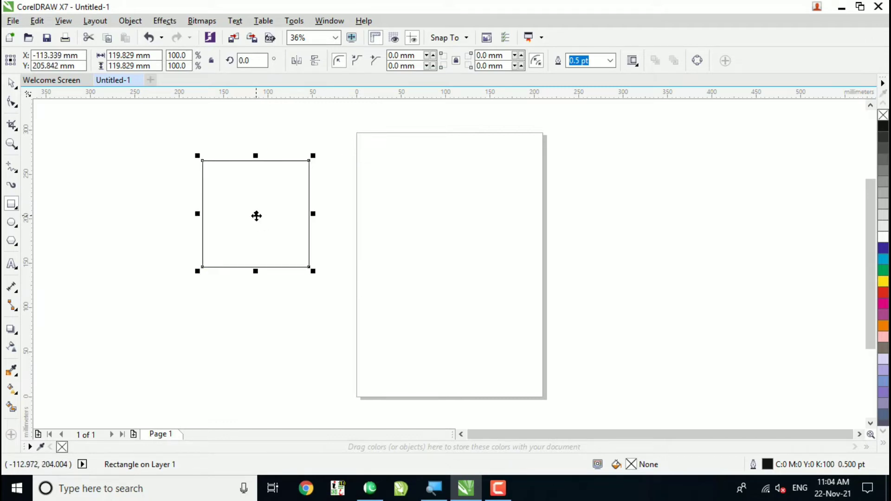
click(257, 215)
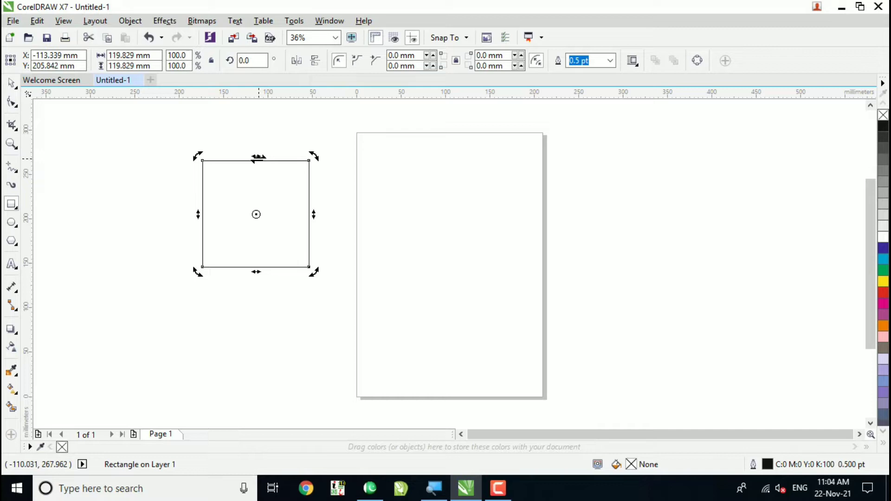
drag(256, 156, 281, 161)
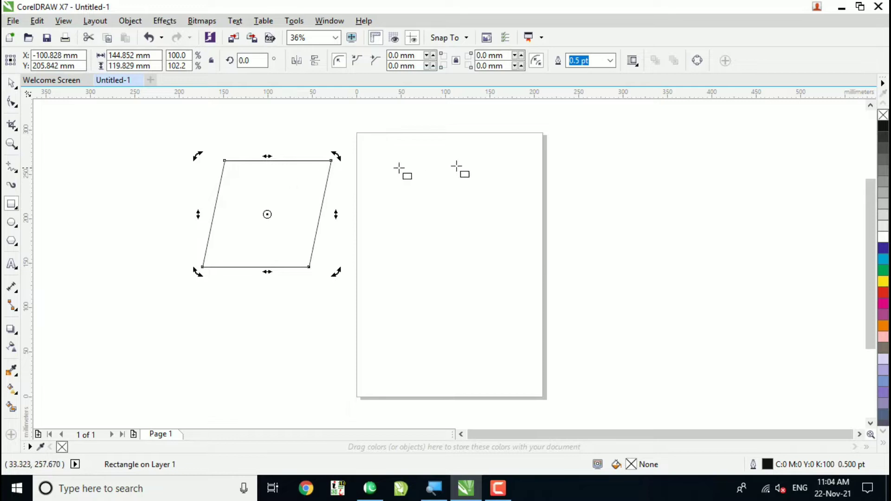
- Convert the parallelogram to curves and bend its top edge into a gentle upward arc peaking right of centre
click(700, 65)
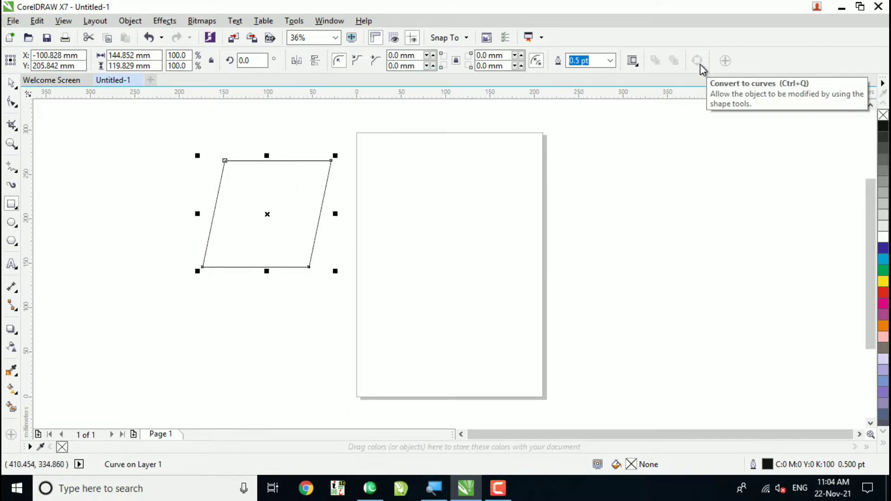
click(12, 103)
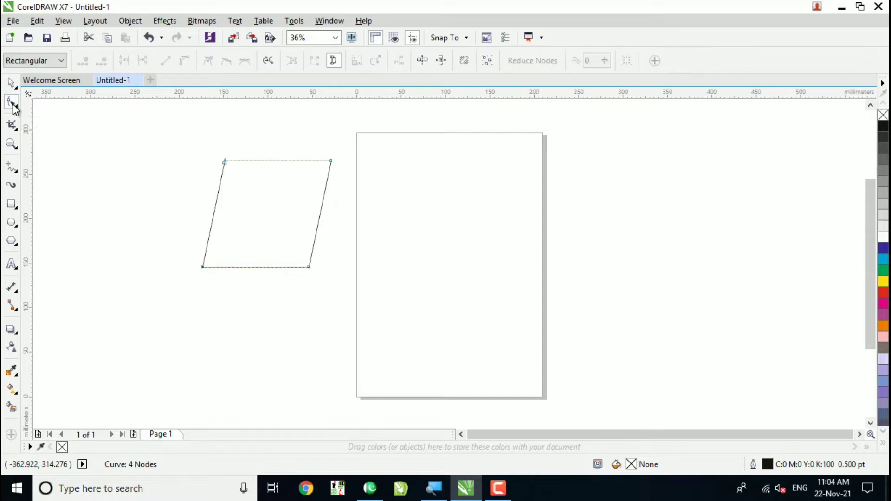
click(288, 161)
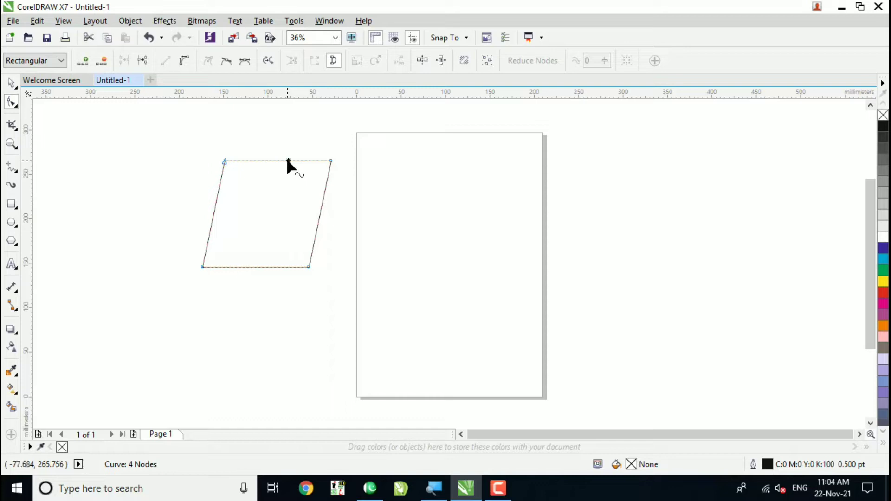
click(185, 62)
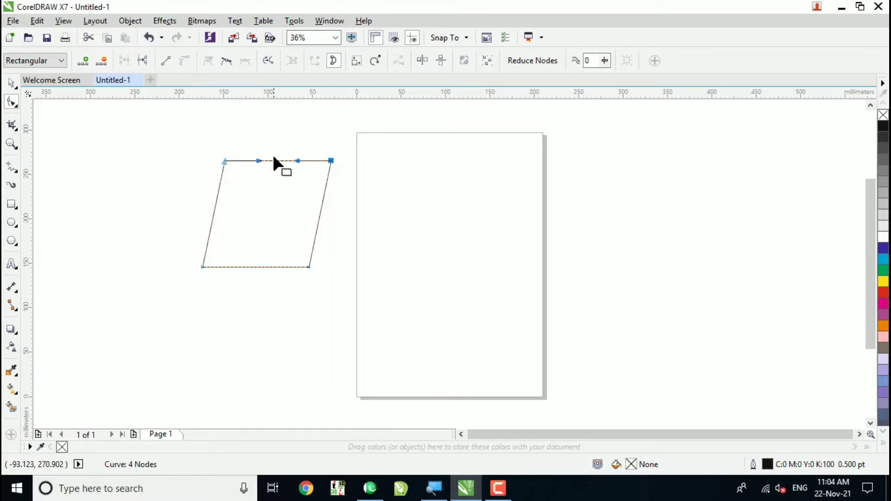
drag(276, 162, 294, 153)
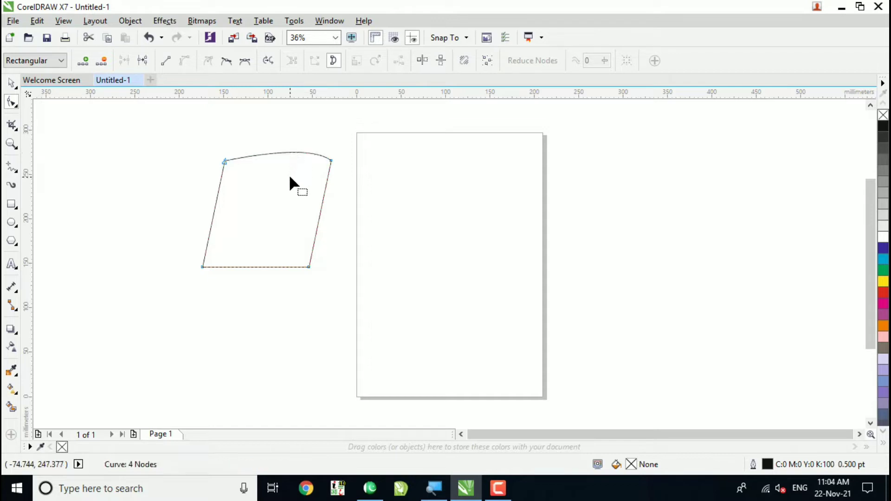
- Convert the shape's bottom edge to a curve and bow it upward to match the arc of the top edge
click(270, 267)
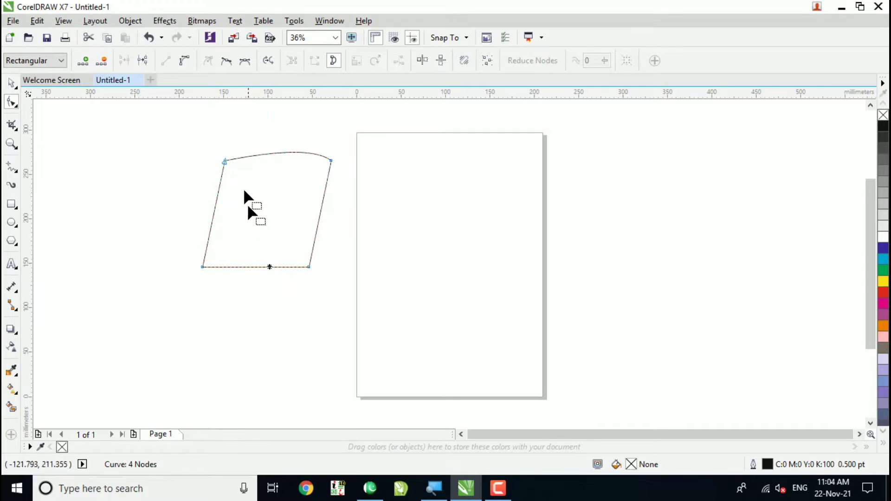
click(186, 61)
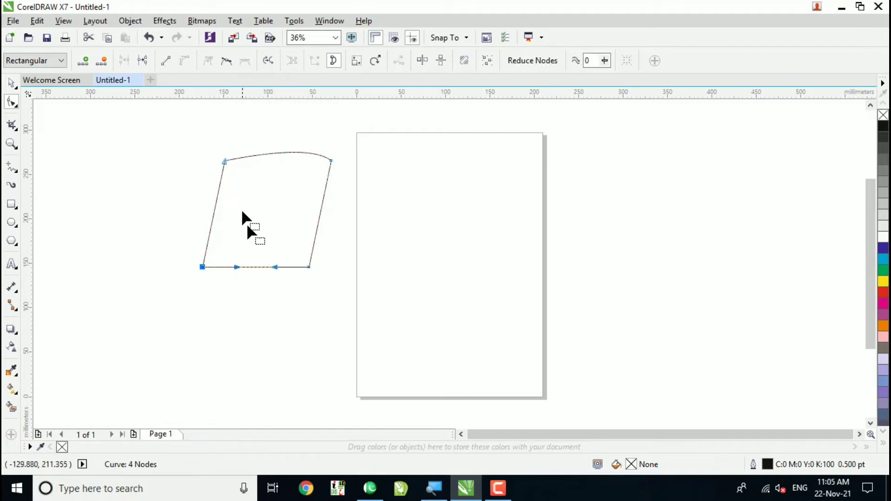
drag(258, 267, 275, 259)
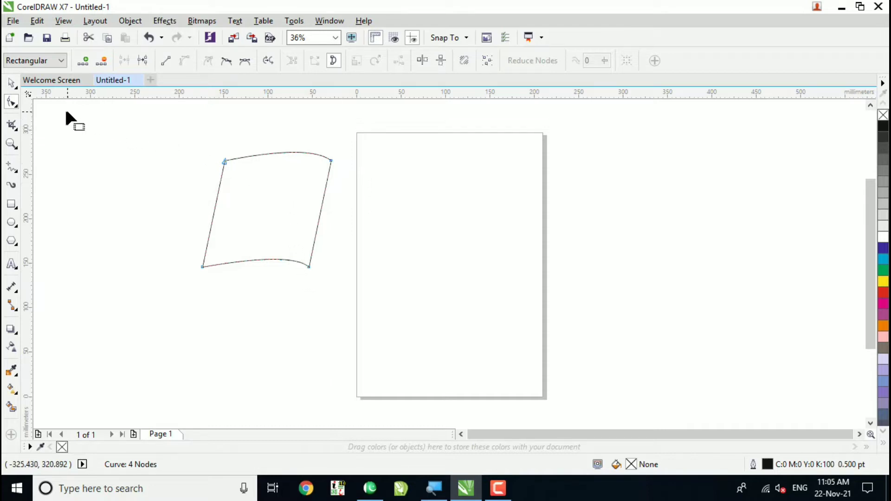
- Duplicate the wavy pane directly below the original, shifted about 26 mm left to follow the slant, leaving a narrow gap
click(11, 83)
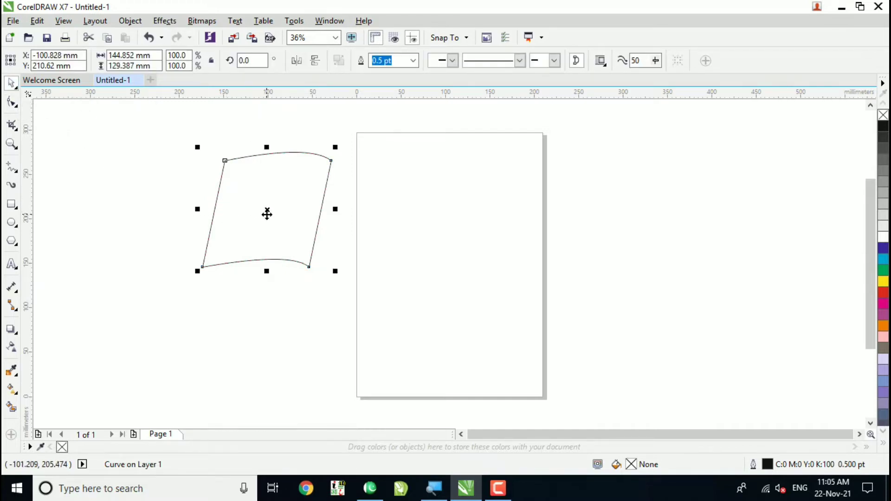
drag(267, 211, 243, 322)
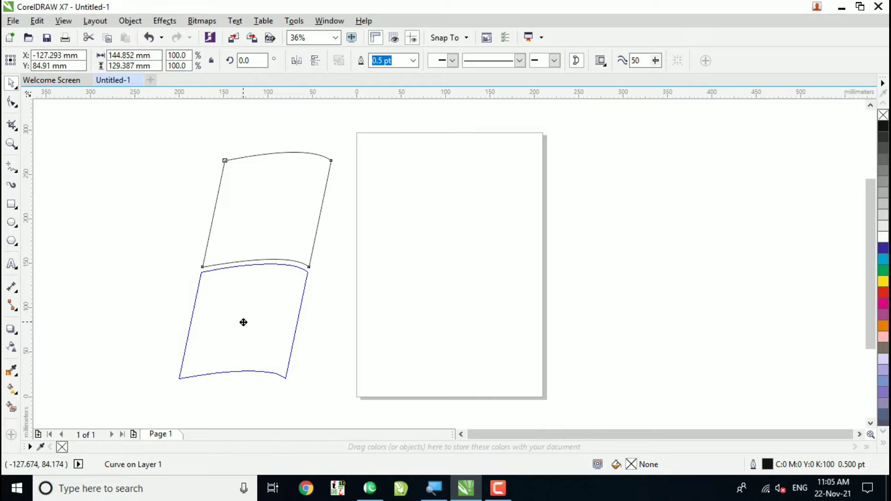
drag(243, 322, 243, 323)
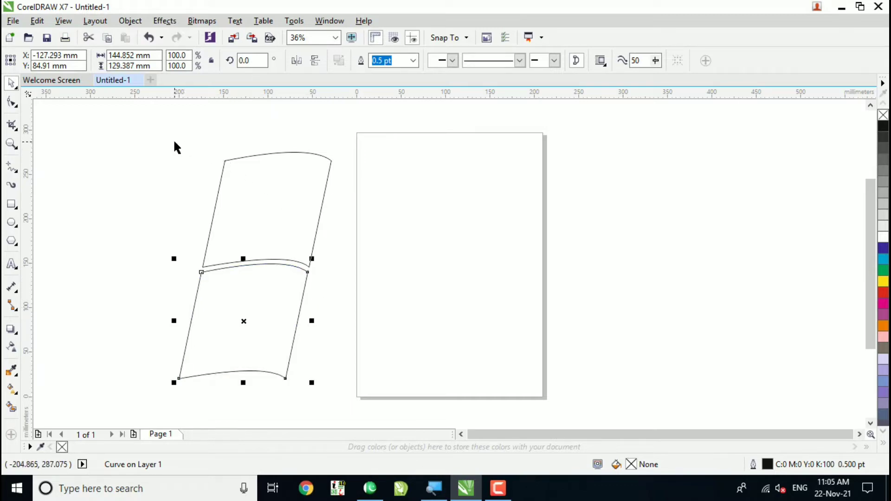
- Duplicate both stacked panes about 125 mm to the right, leaving a narrow vertical gap between the columns
drag(174, 142, 340, 405)
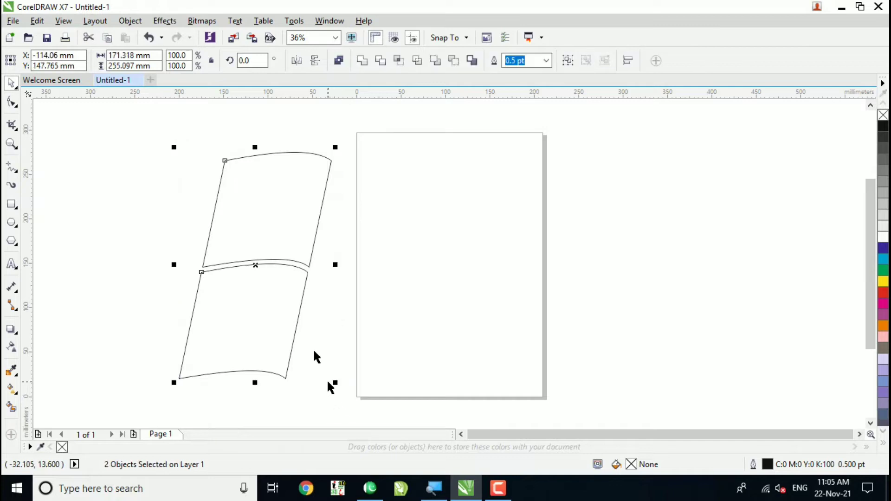
drag(254, 268, 365, 271)
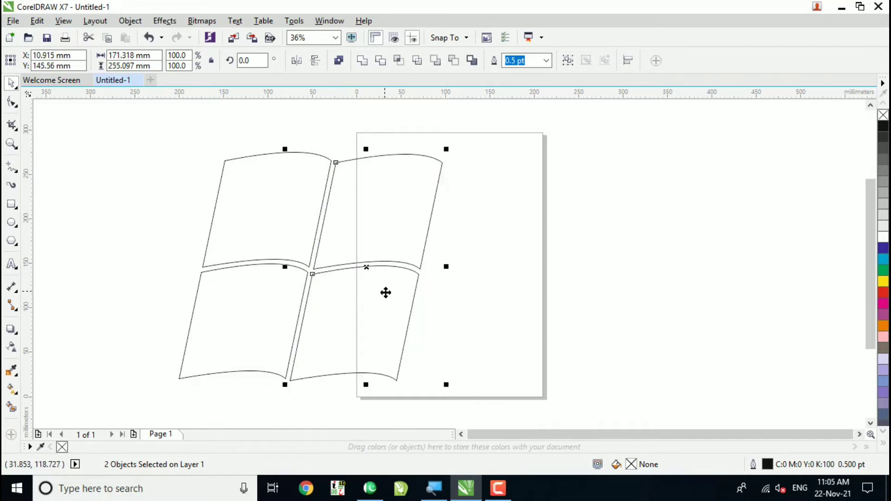
- Mirror the two right-hand panes horizontally and vertically, and move them down about 7 mm to align with the left column
click(298, 61)
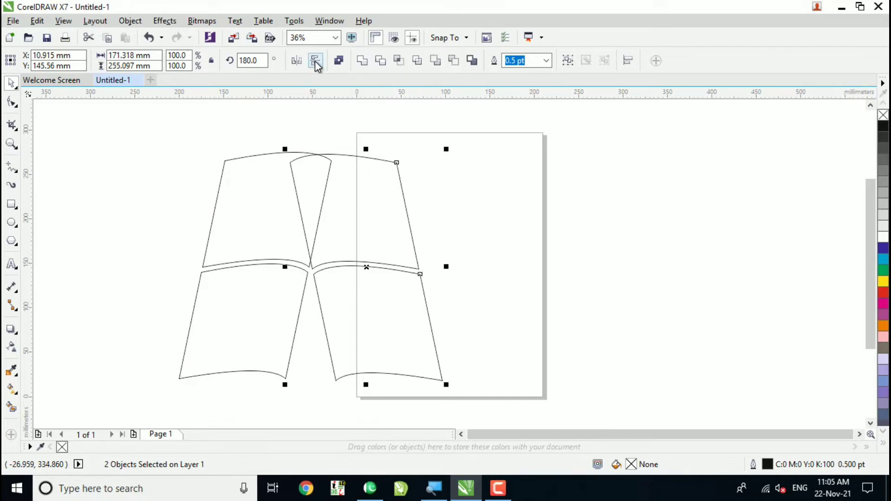
click(315, 61)
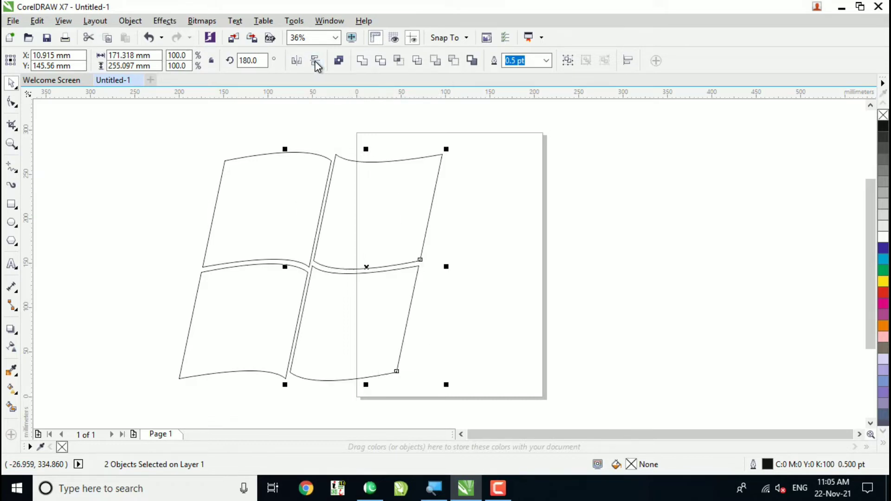
drag(367, 269, 367, 277)
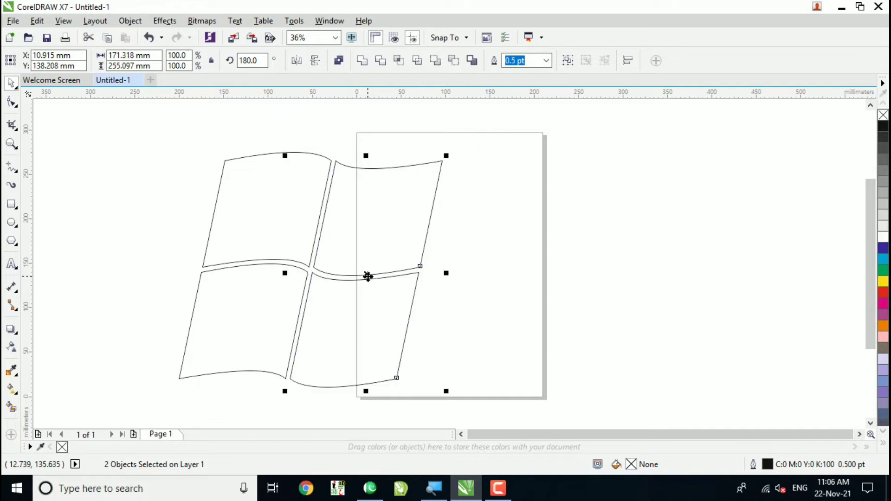
click(467, 233)
- Fill the upper-left pane with red and the upper-right pane with green
click(269, 200)
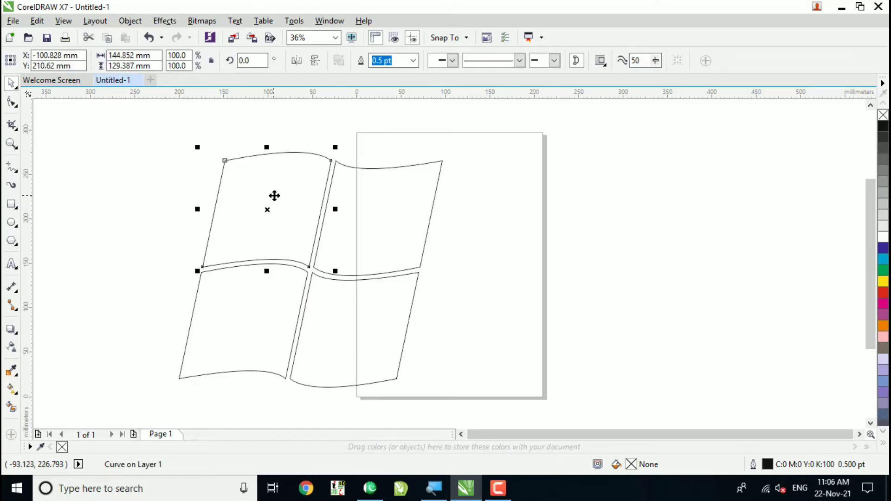
click(884, 294)
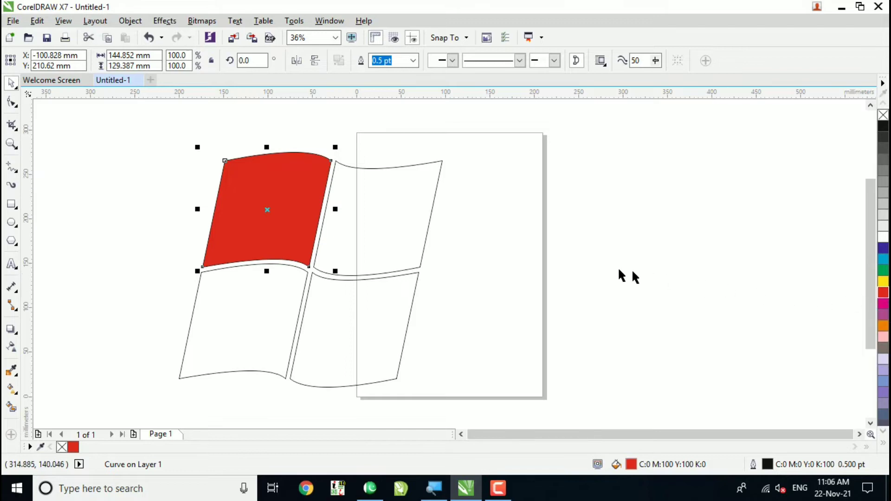
click(399, 230)
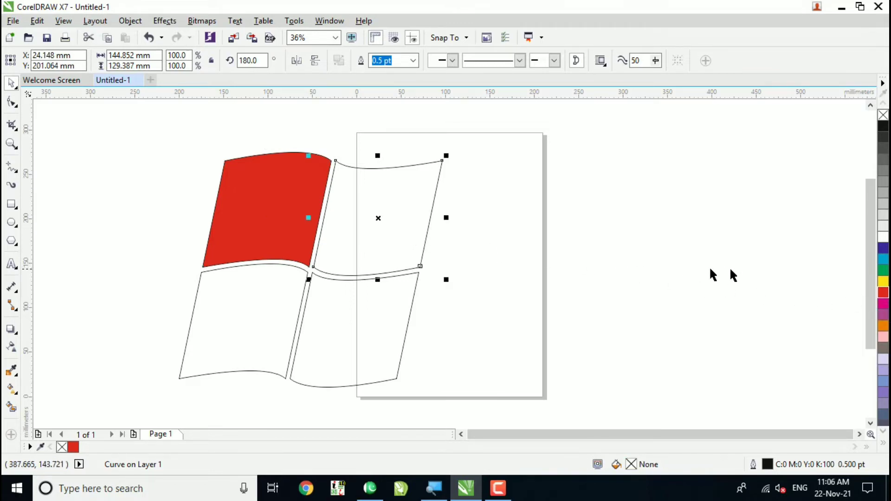
click(883, 271)
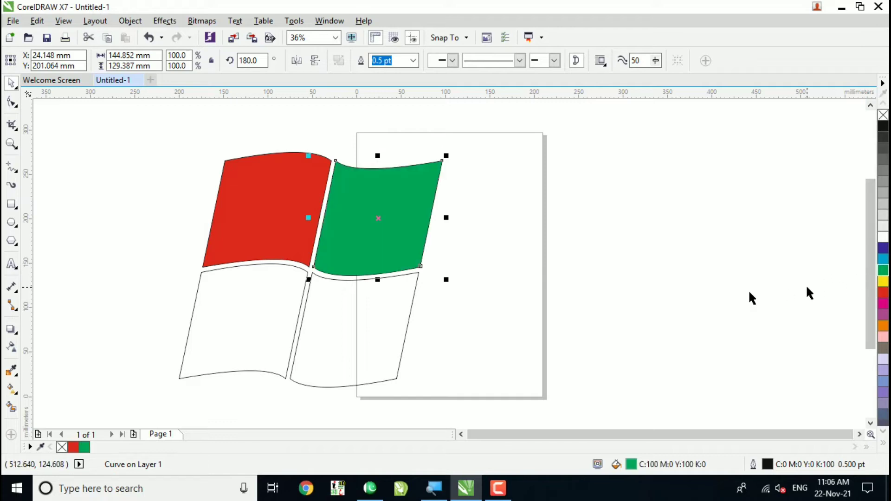
- Fill the lower-left pane with cyan and the lower-right pane with yellow
click(241, 325)
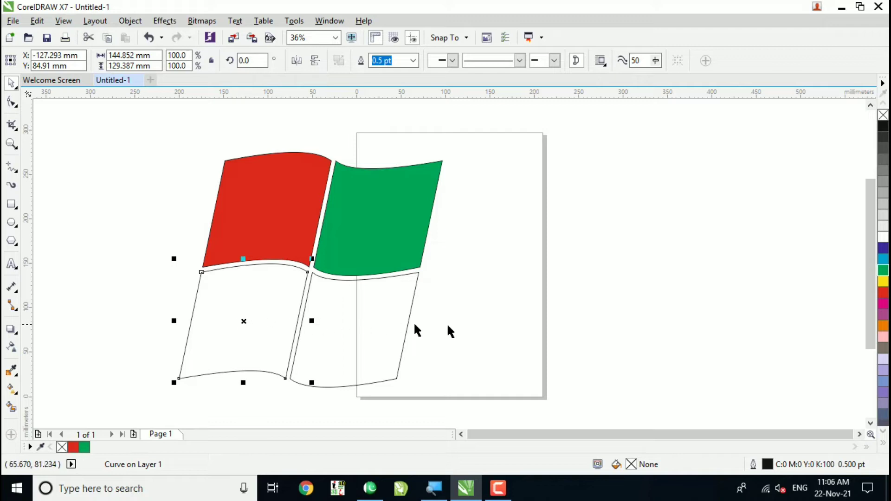
click(883, 260)
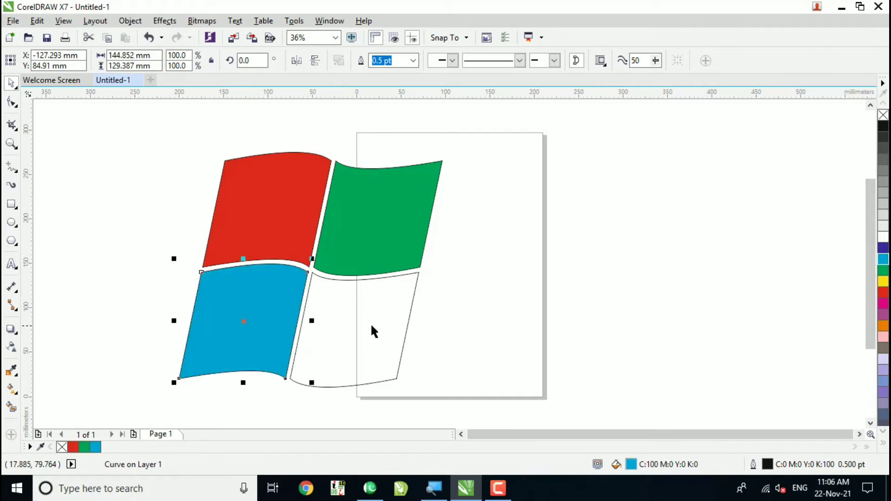
click(358, 329)
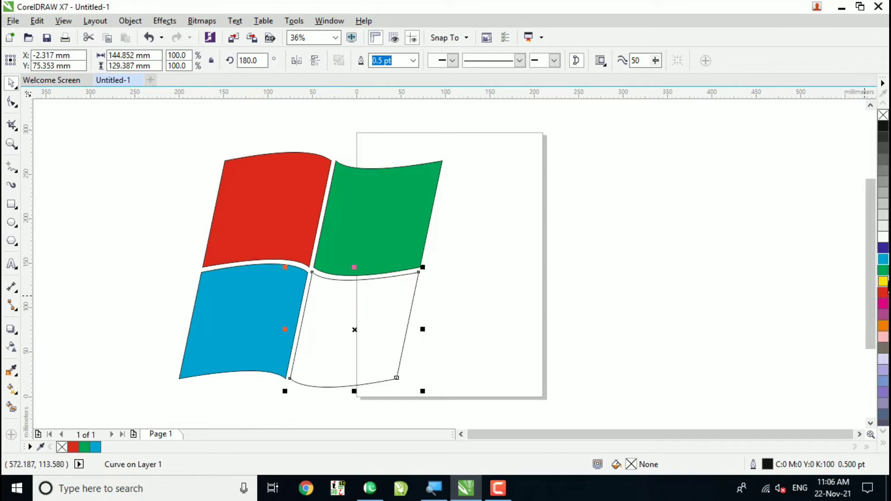
click(883, 282)
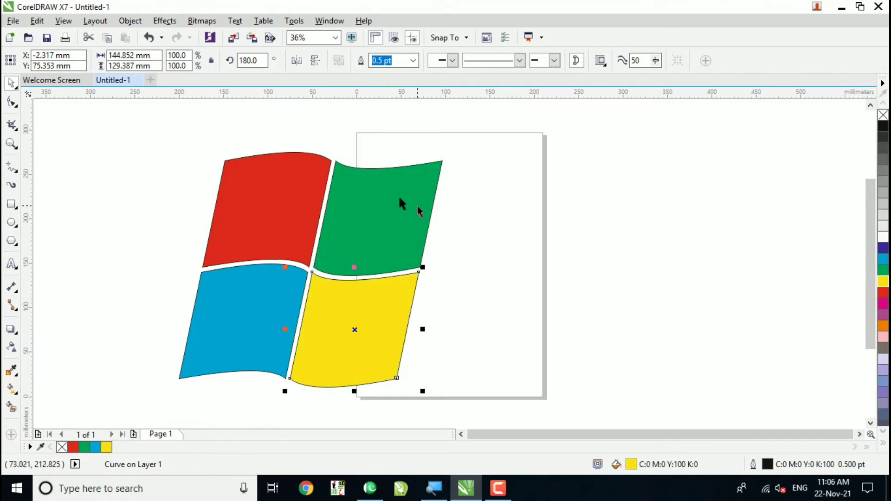
- Copy all four coloured panes and paste the duplicate set in place over the originals
click(189, 146)
drag(173, 128, 472, 396)
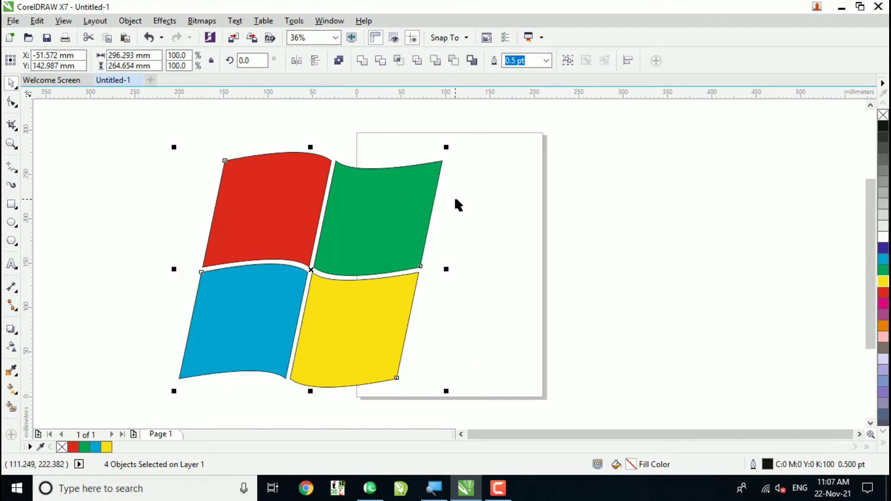
right_click(402, 205)
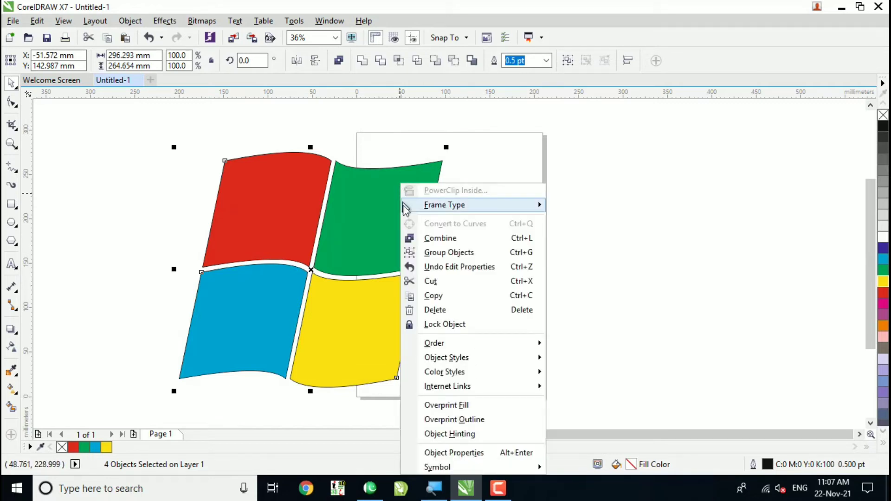
click(428, 295)
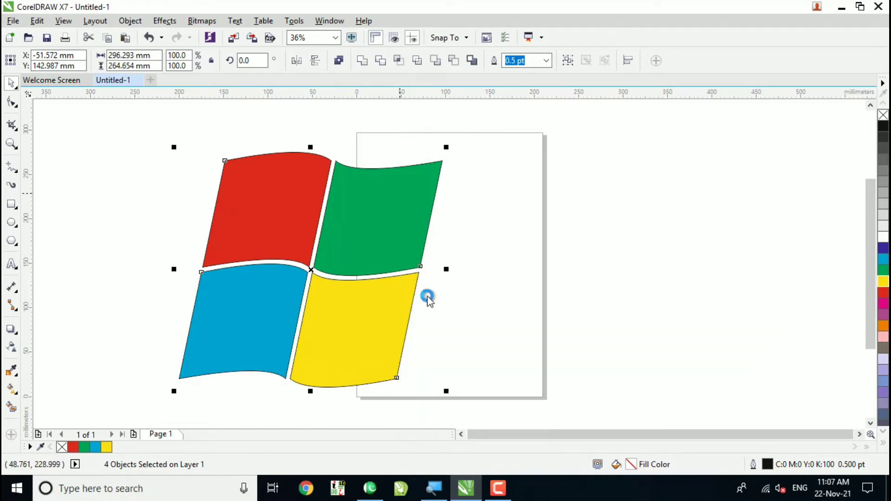
right_click(486, 189)
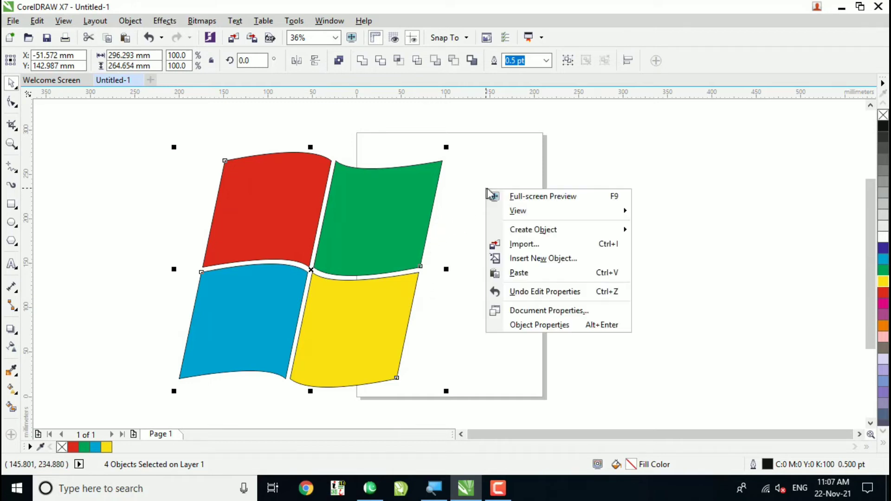
click(514, 277)
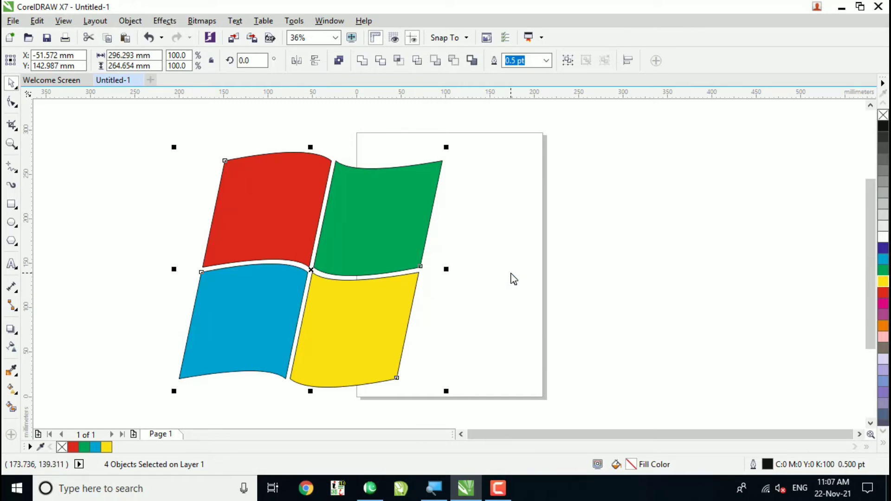
- Nudge the pasted set of four panes upward by about 1.8 mm to offset it from the originals
key(Up)
key(Up)
key(Up)
key(Up)
key(Up)
key(Up)
key(Up)
key(Up)
key(Up)
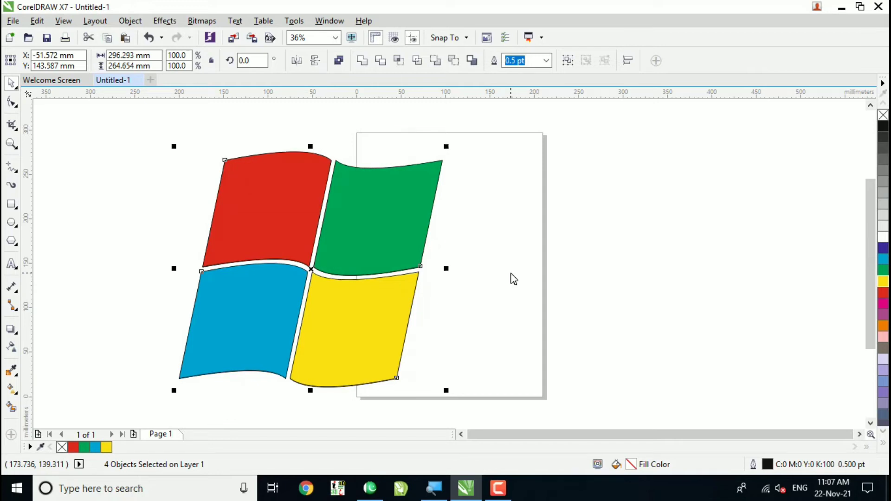
key(Up)
key(Up)
key(Up)
key(Up)
key(Up)
key(Up)
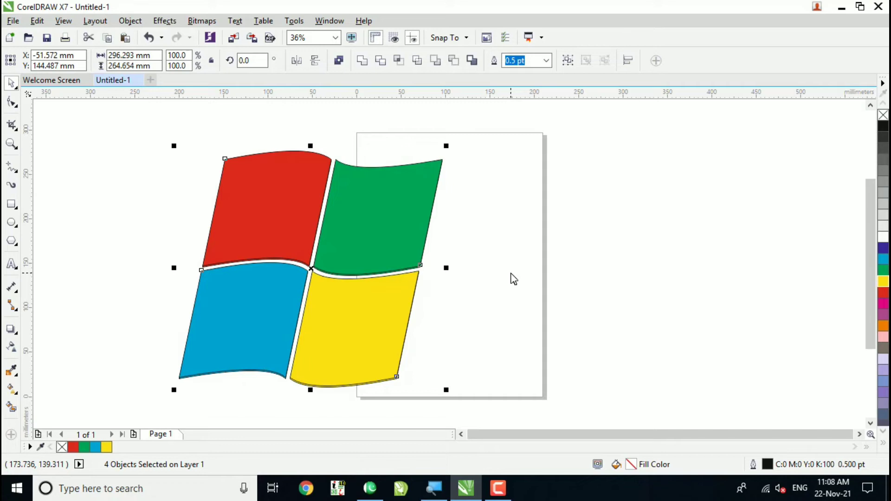
key(Up)
key(Up)
key(Up)
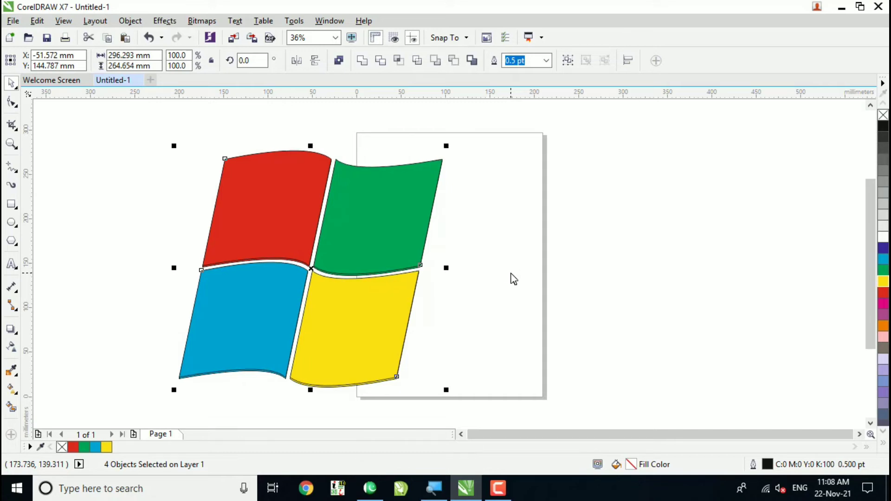
- Nudge the pasted set of four panes about 0.3 mm further up and about 1.5 mm to the left
key(Up)
key(Up)
key(Up)
key(Left)
key(Left)
key(Left)
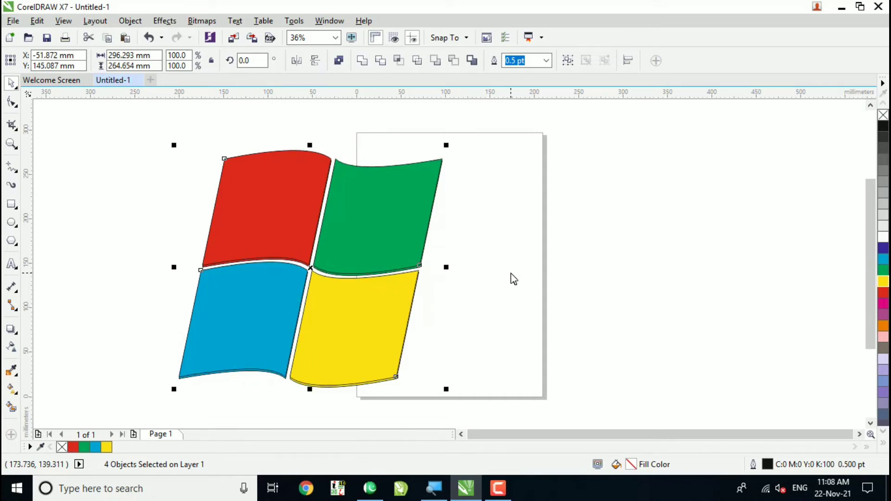
key(Left)
key(Left)
key(Left)
key(Left)
key(Left)
key(Left)
key(Left)
key(Left)
key(Left)
key(Left)
key(Left)
key(Left)
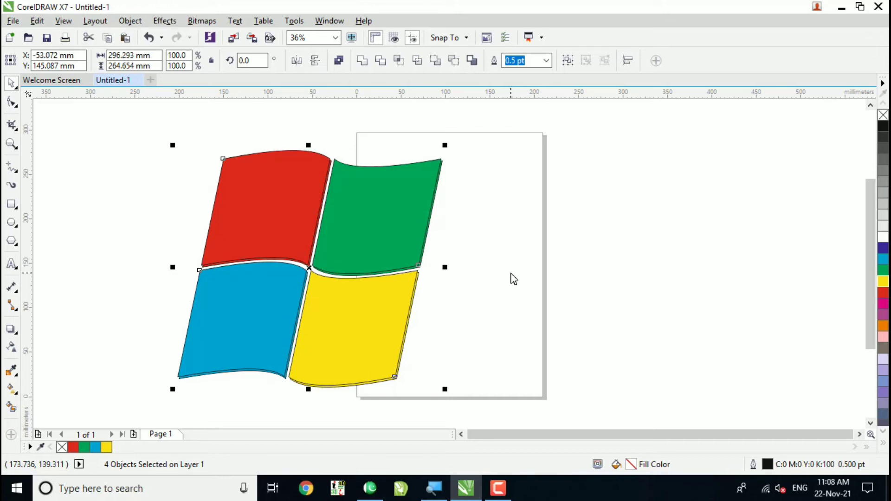
- Apply a linear red-to-white gradient to the front red pane from its upper-left to lower-right corner, then shift it toward the logo's centre
click(181, 176)
click(240, 175)
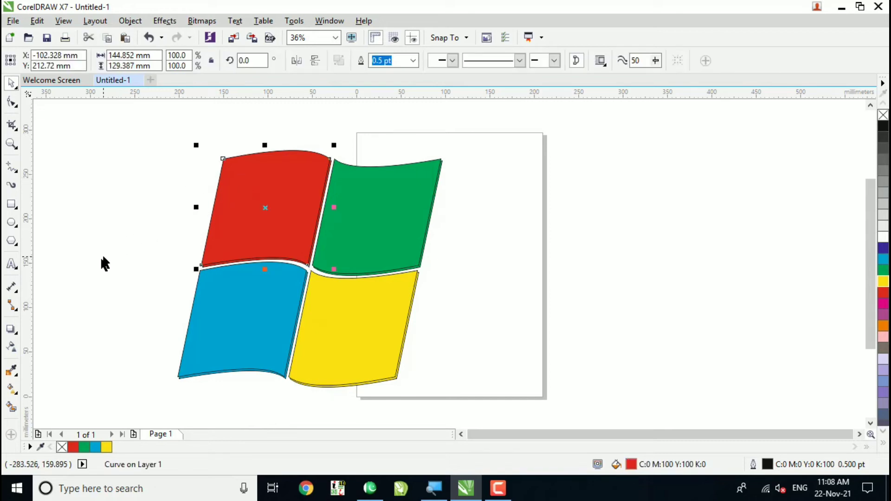
click(14, 393)
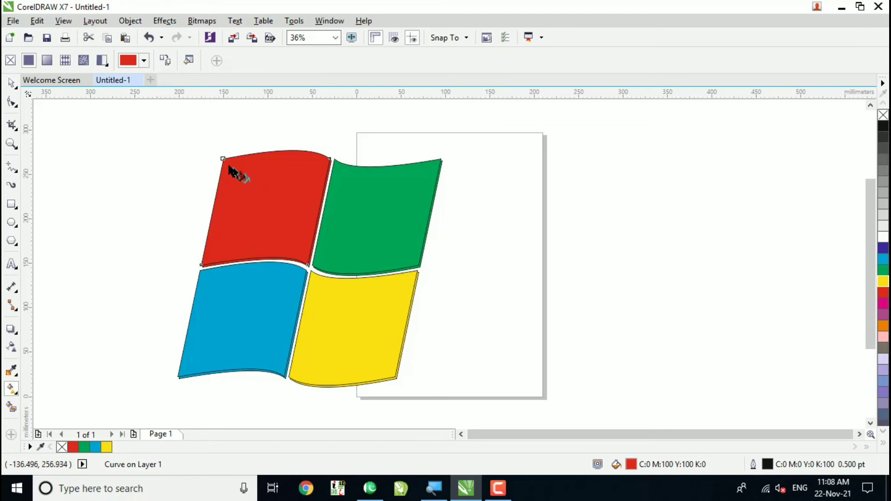
drag(233, 175, 309, 262)
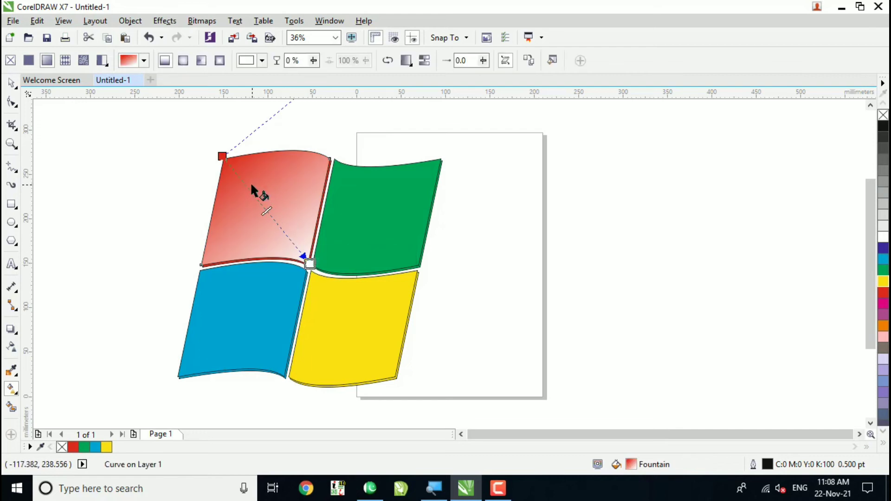
drag(247, 184, 269, 217)
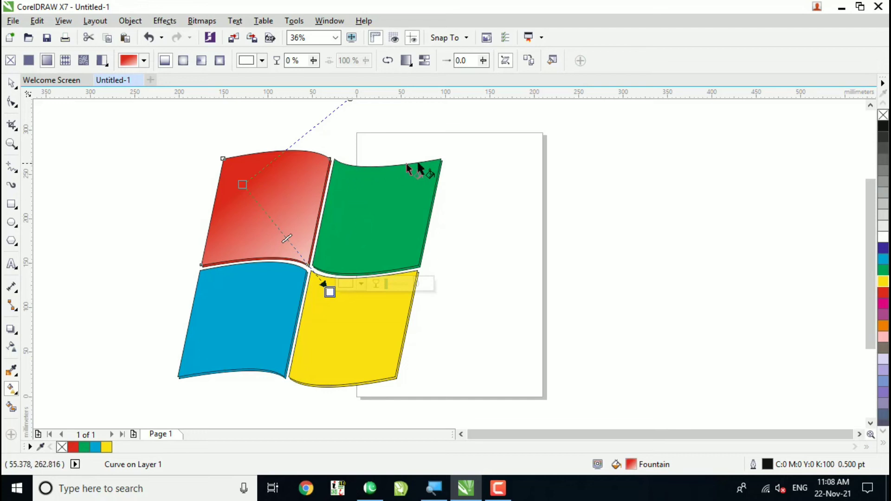
- Give the front green pane a green-to-white gradient from its upper-right to lower-left corner, shifted slightly toward the logo's centre
click(440, 162)
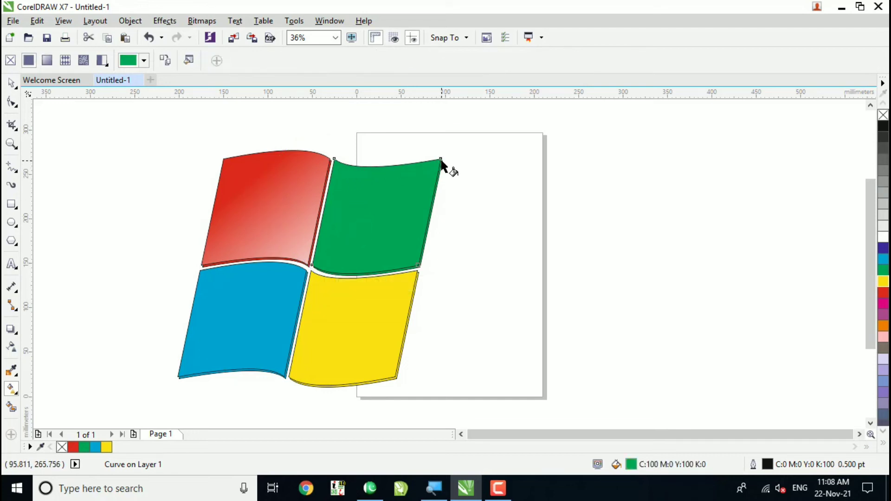
drag(441, 160, 316, 266)
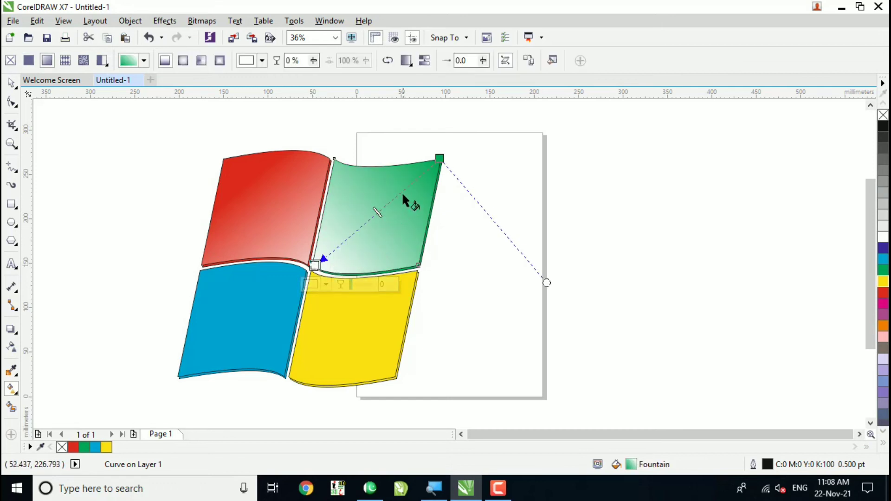
drag(398, 193, 378, 216)
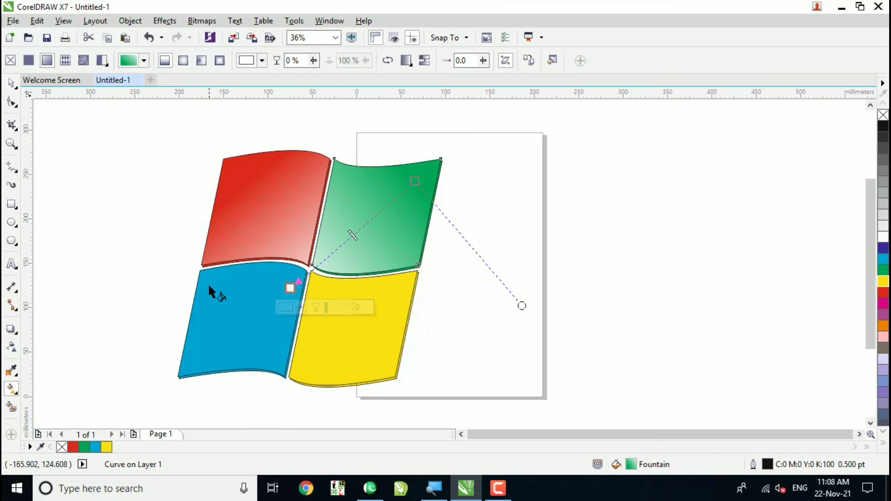
- Give the front blue pane a cyan-to-white gradient from its lower-left to upper-right corner, shifted slightly toward the logo's centre
click(178, 379)
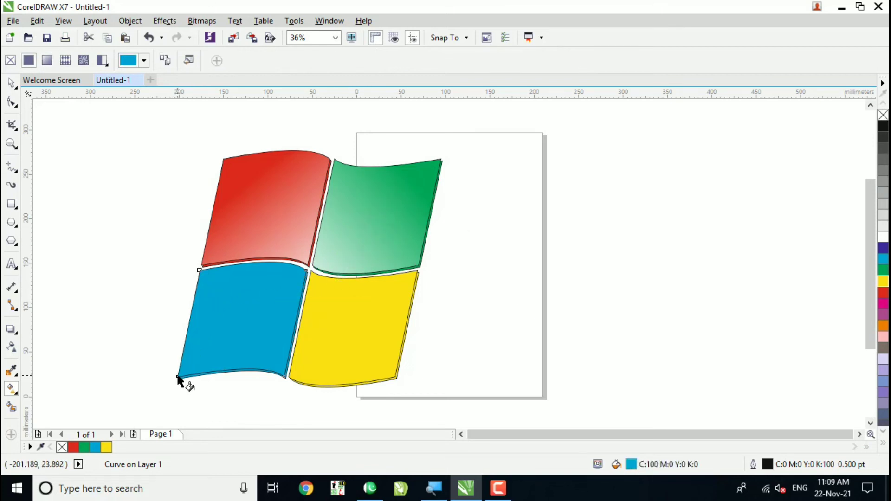
drag(178, 379, 305, 269)
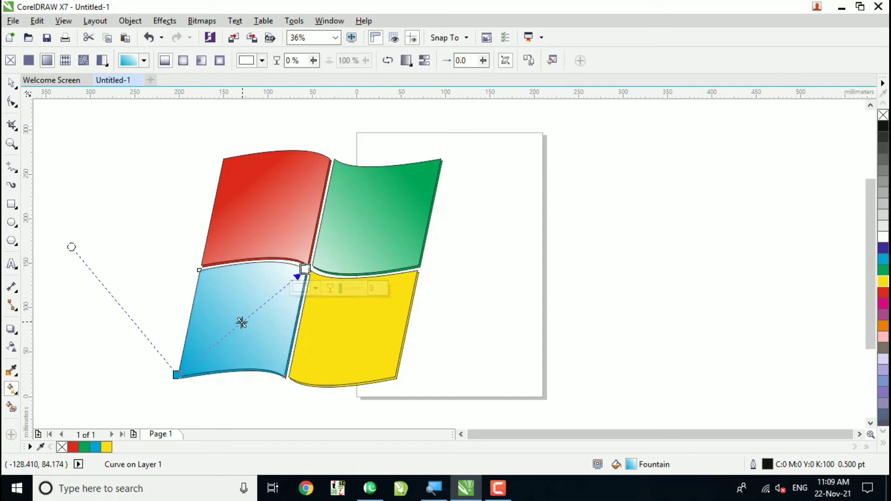
drag(229, 335, 245, 323)
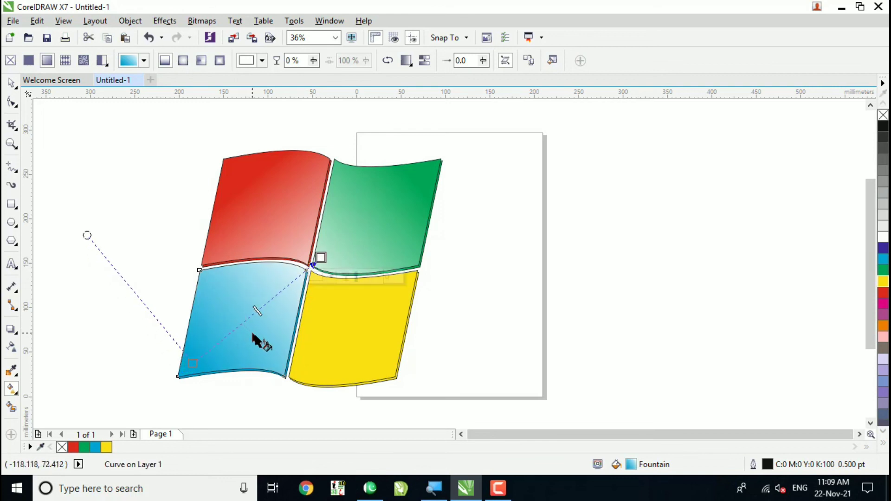
- Give the front yellow pane a yellow-to-white gradient from its lower-right to upper-left corner, shifted slightly toward the logo's centre
click(394, 377)
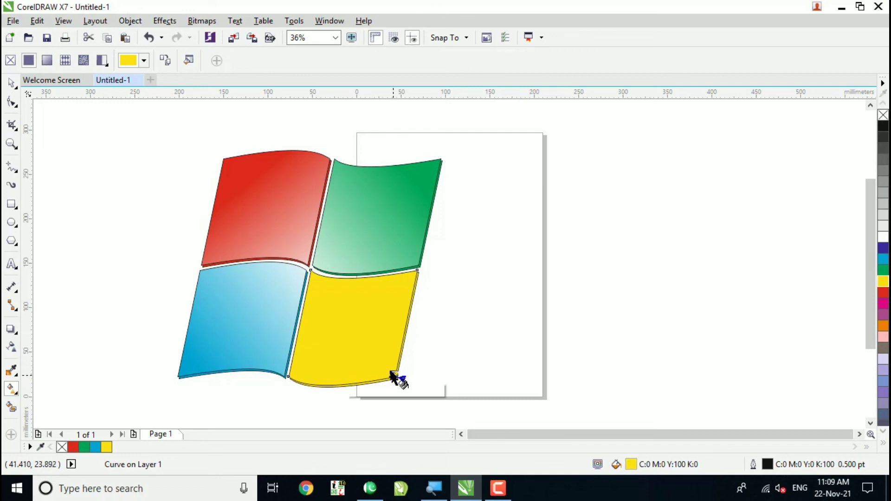
drag(393, 375, 313, 272)
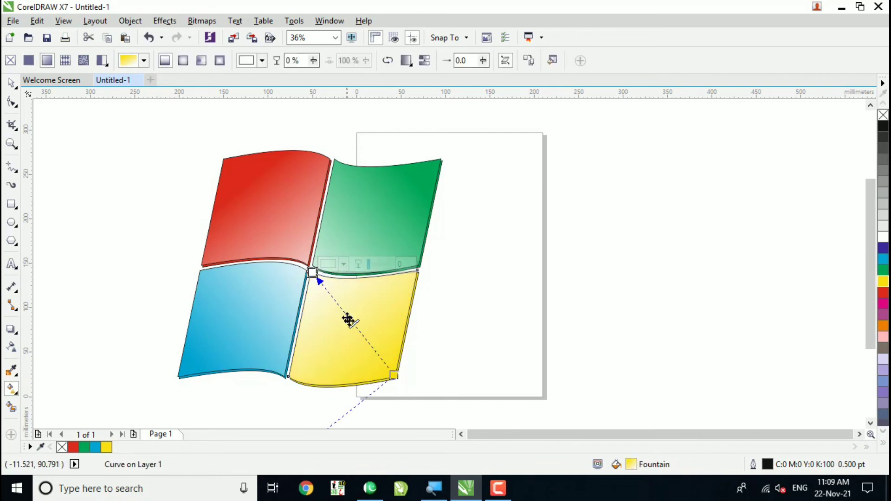
drag(360, 330, 352, 321)
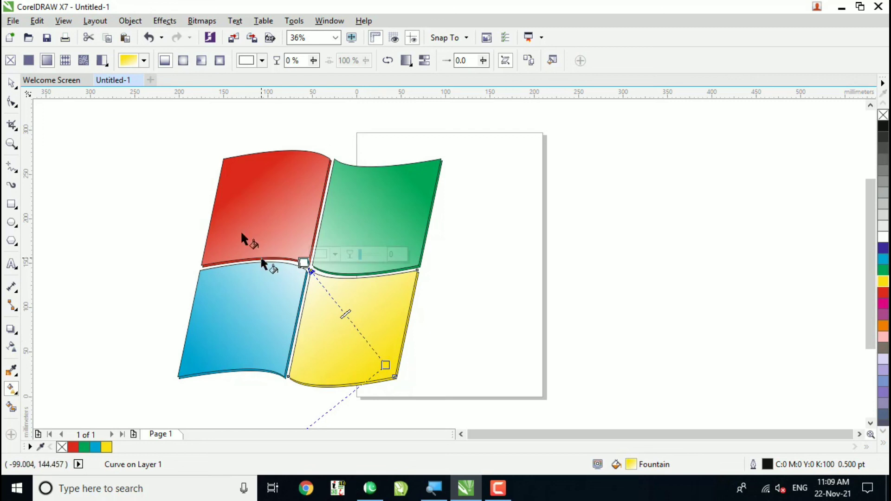
- Remove the outlines from all eight pane shapes of the logo and deselect them
click(12, 83)
drag(138, 133, 468, 399)
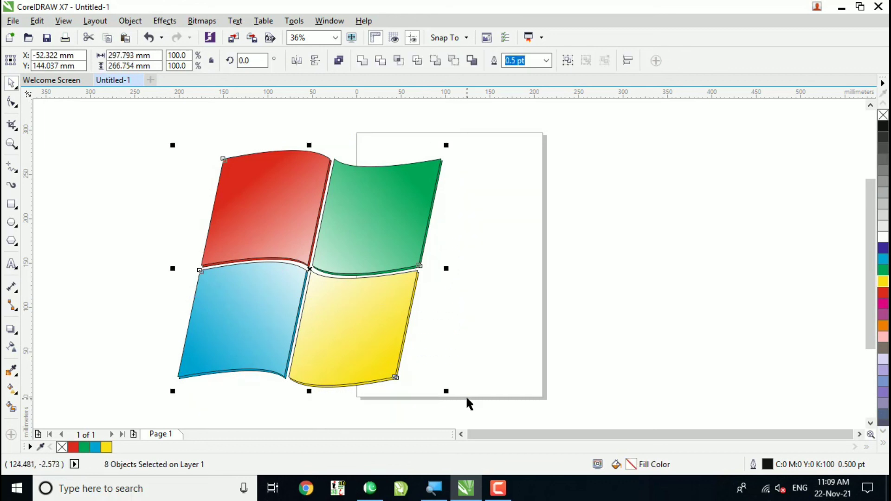
right_click(883, 115)
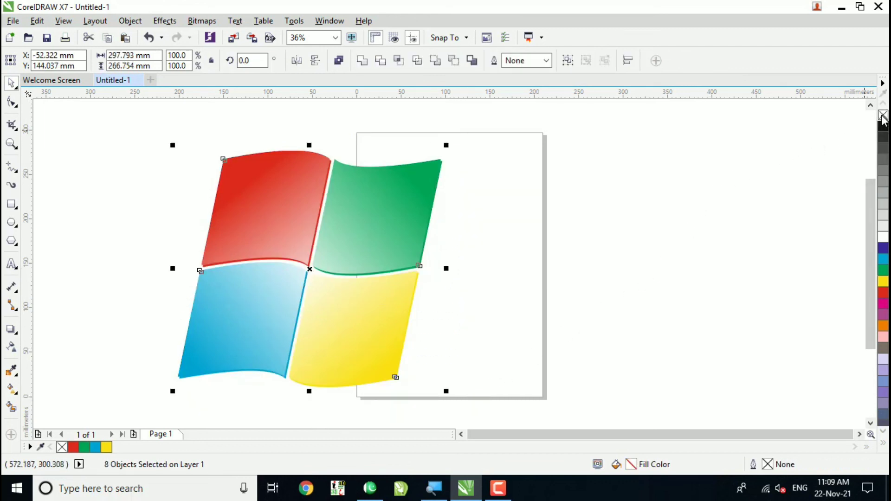
click(670, 201)
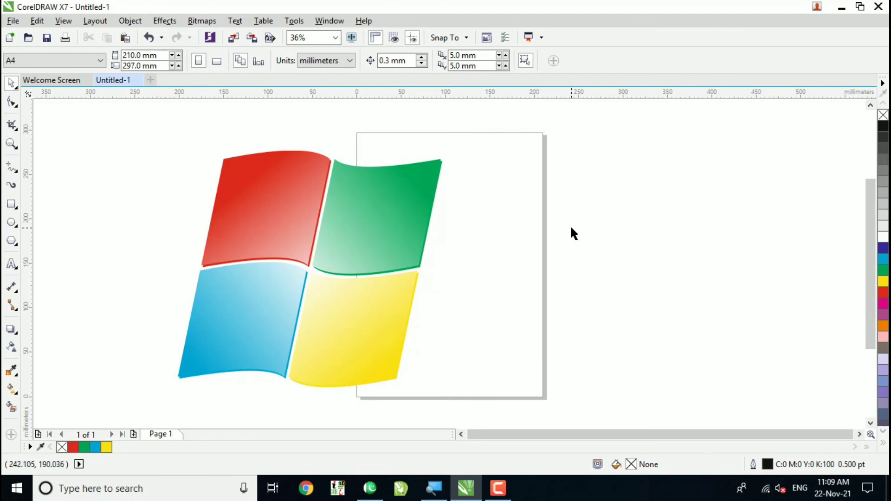
key(F4)
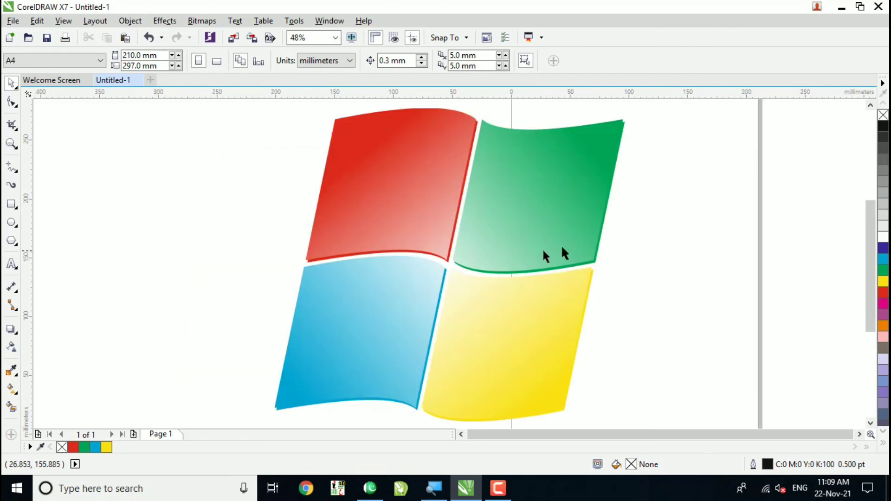